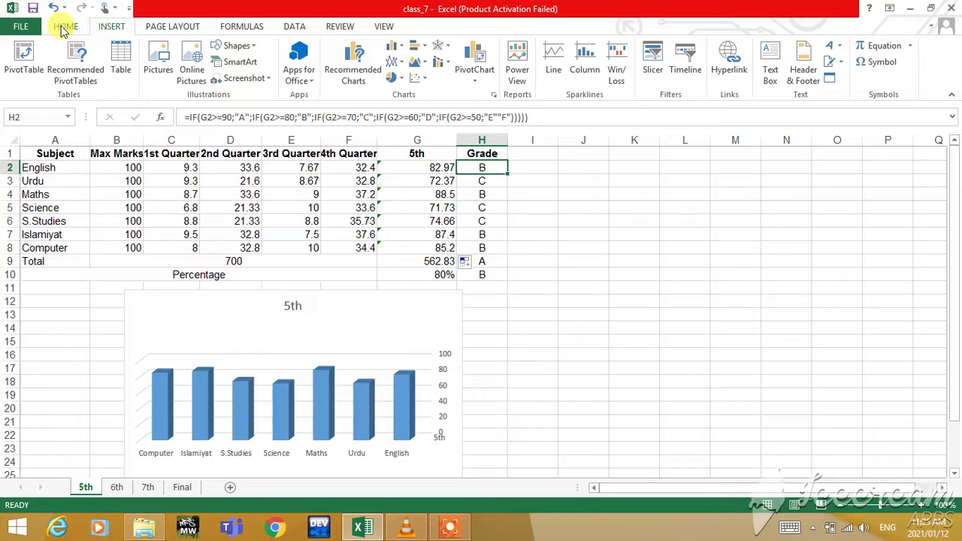
- Review the IF function arguments behind the English grade in H2 and dismiss them without changes
left_click(65, 27)
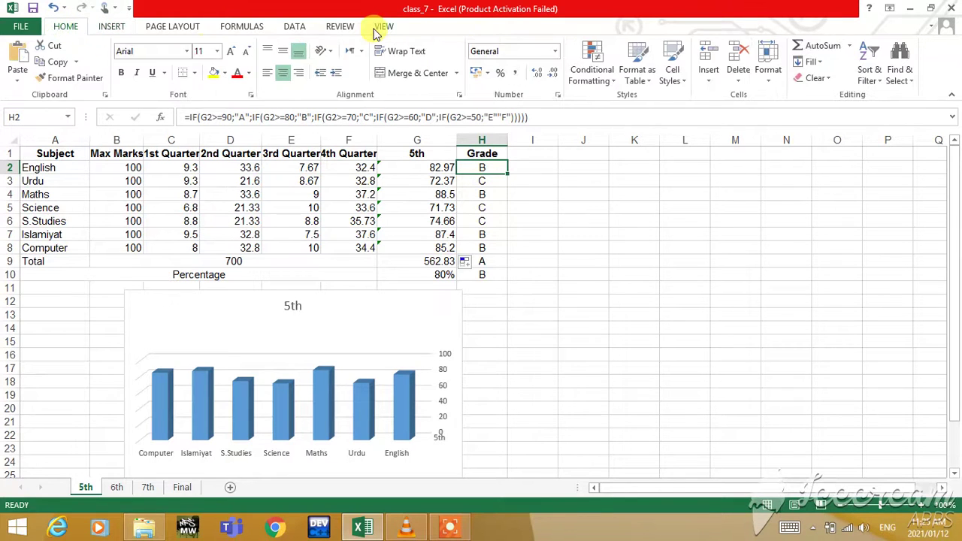
left_click(849, 46)
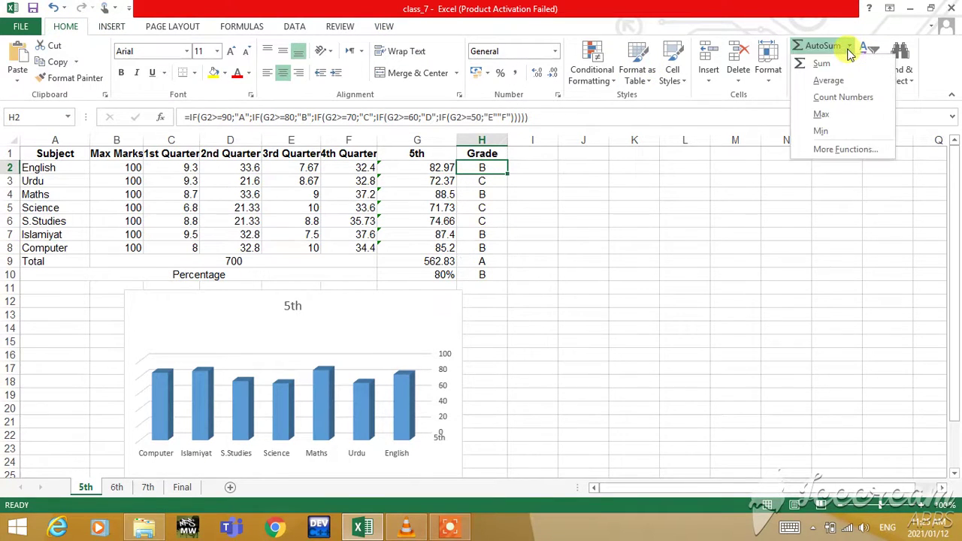
left_click(845, 149)
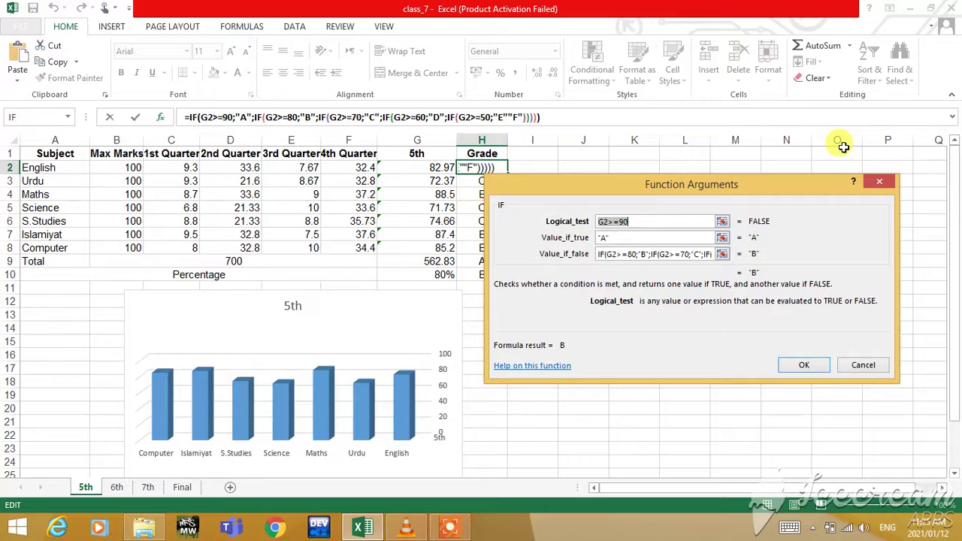
left_click(880, 182)
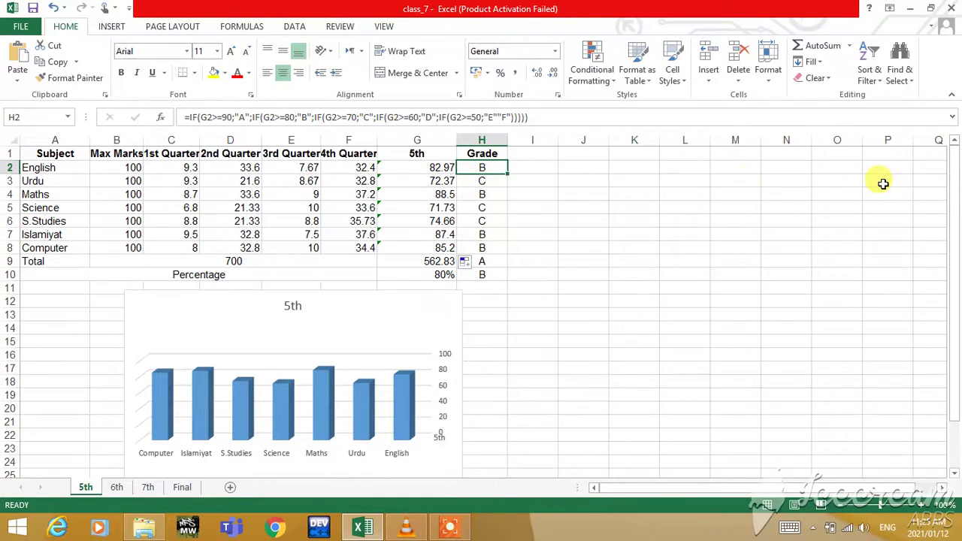
- Browse the most recently used functions offered for empty cell J4 and leave without inserting one
left_click(575, 191)
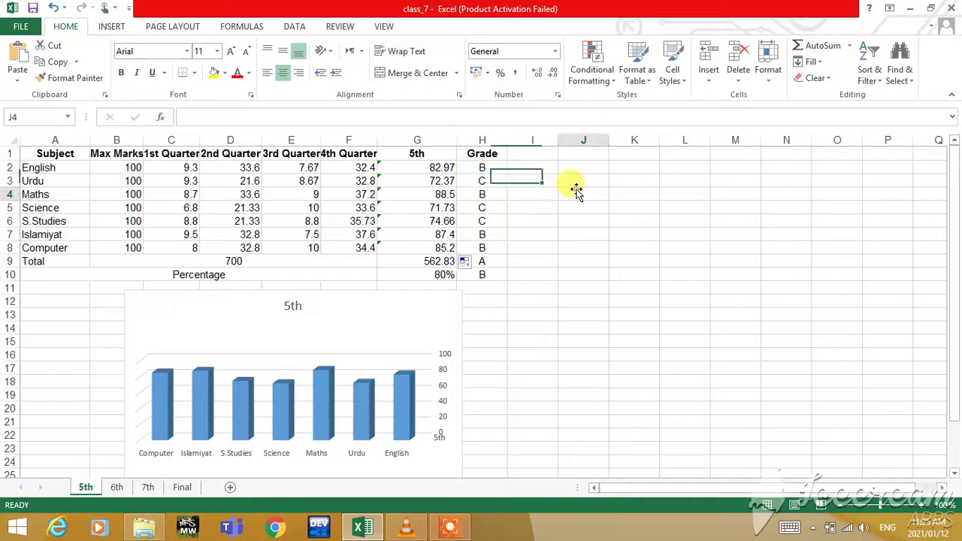
left_click(849, 46)
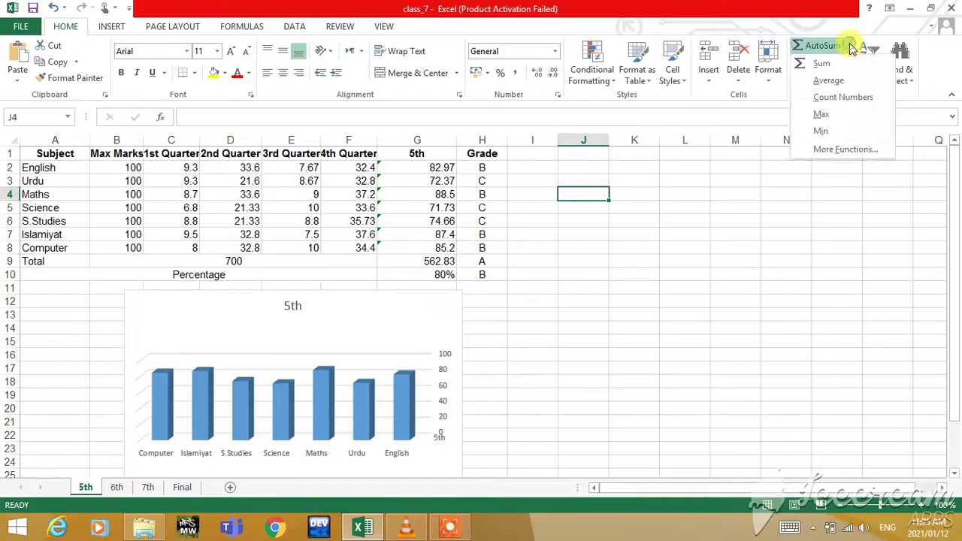
left_click(827, 149)
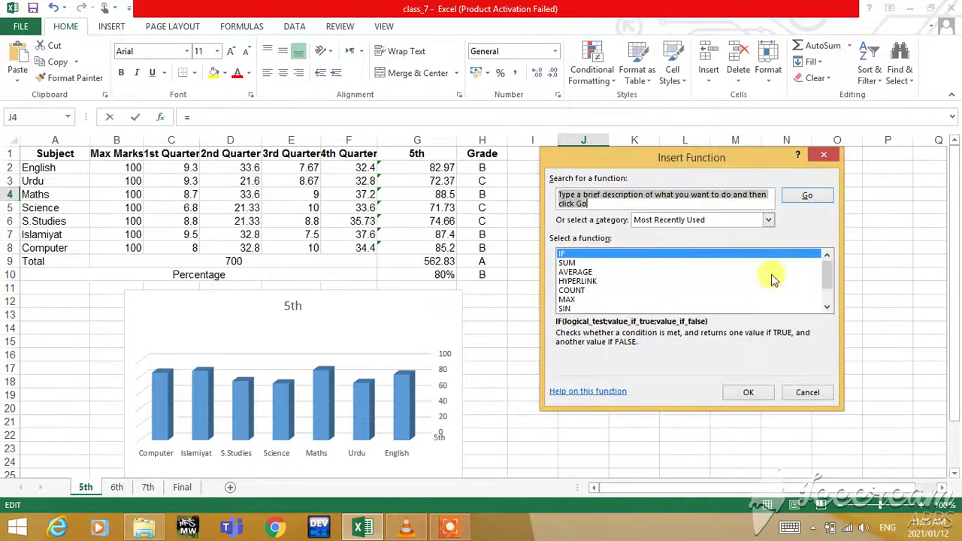
mouse_move(827, 277)
left_mouse_down()
mouse_move(827, 297)
mouse_move(827, 259)
left_mouse_up()
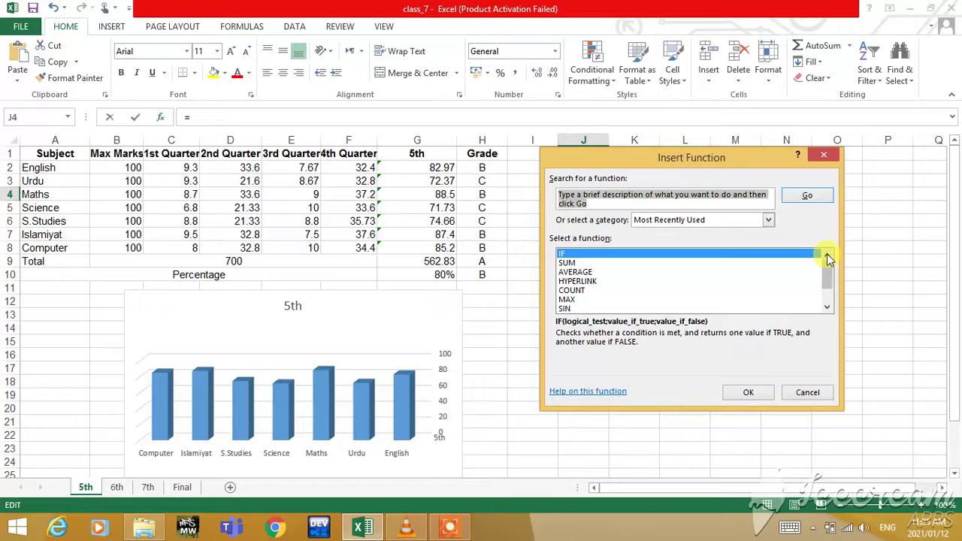
left_click_drag(829, 258, 828, 295)
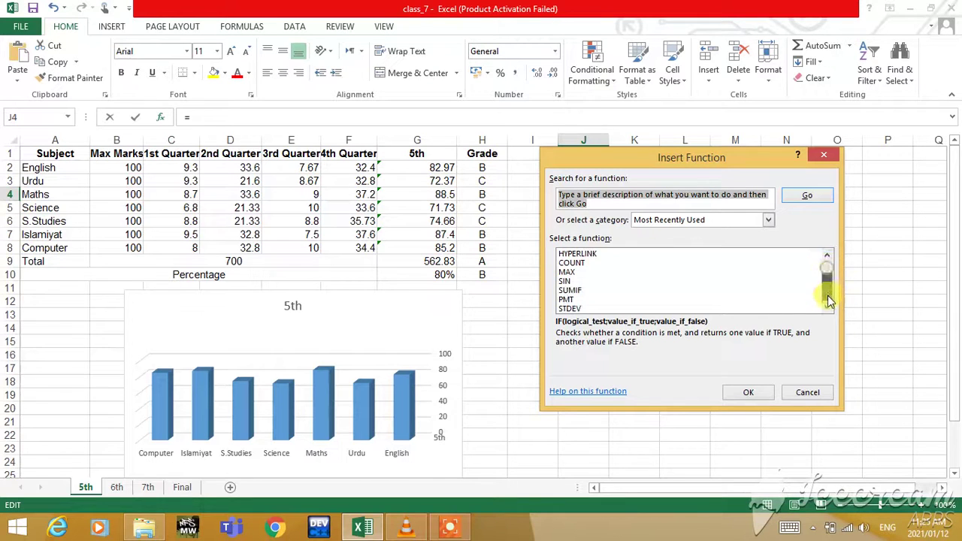
left_click(821, 162)
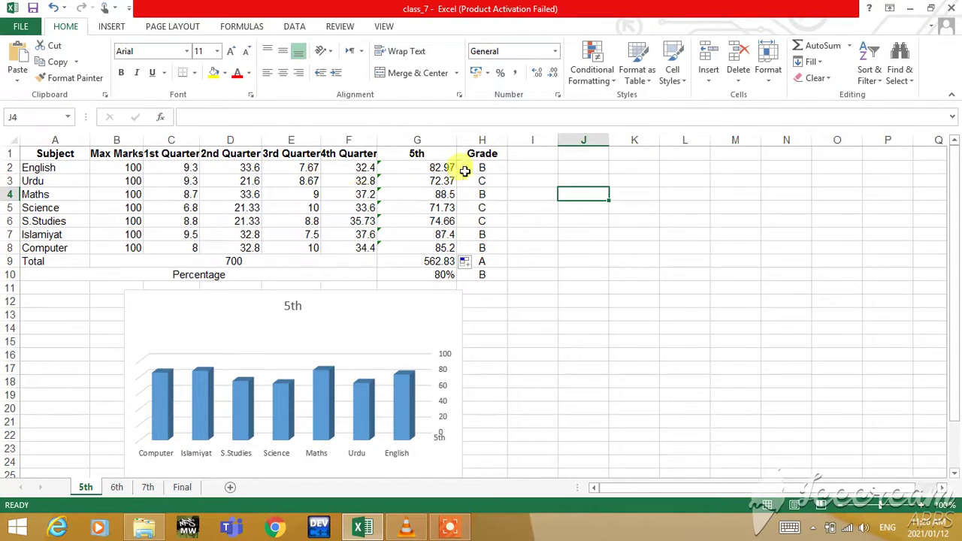
- Examine the nested IF grading formula in H2, its G2>=90 condition, and the Urdu mark and grade formulas in G3 and H3
left_click(471, 168)
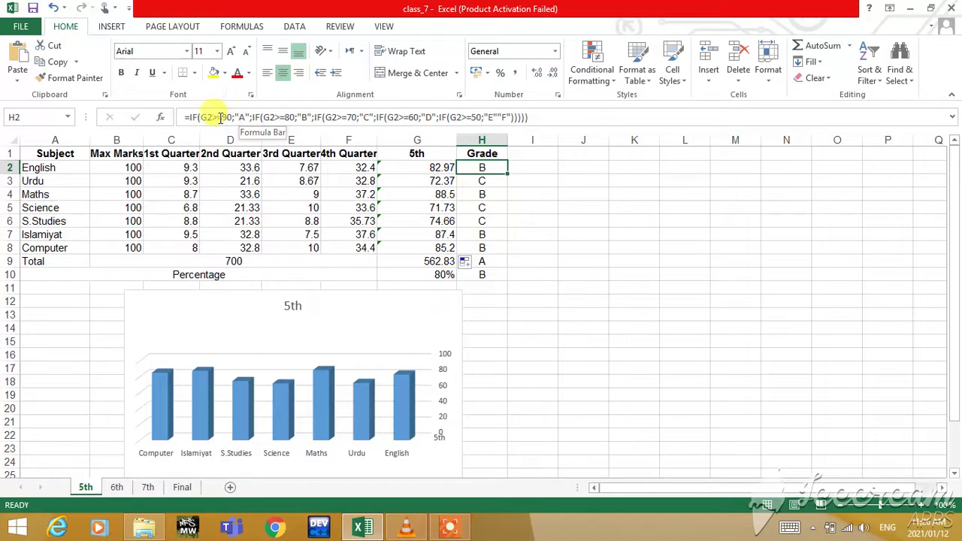
left_click_drag(202, 117, 225, 115)
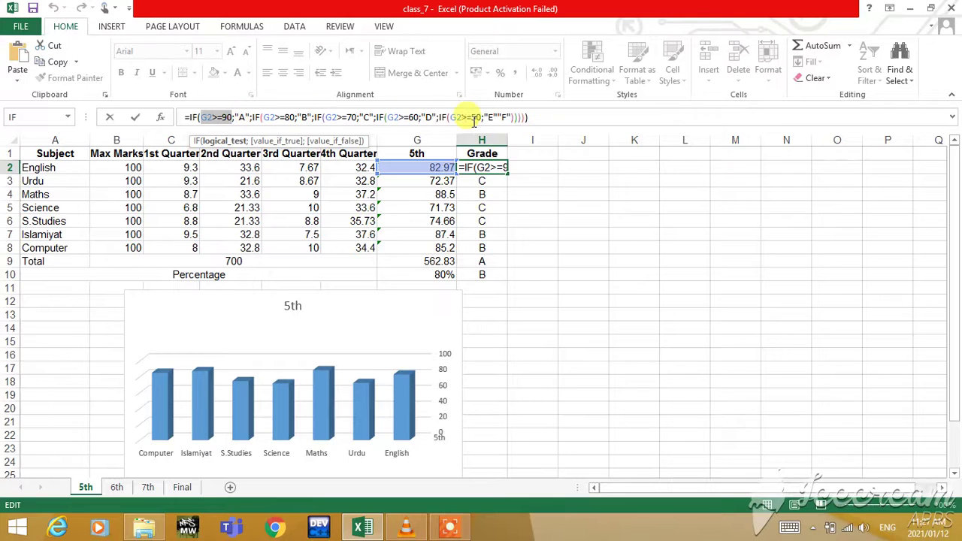
left_click(539, 113)
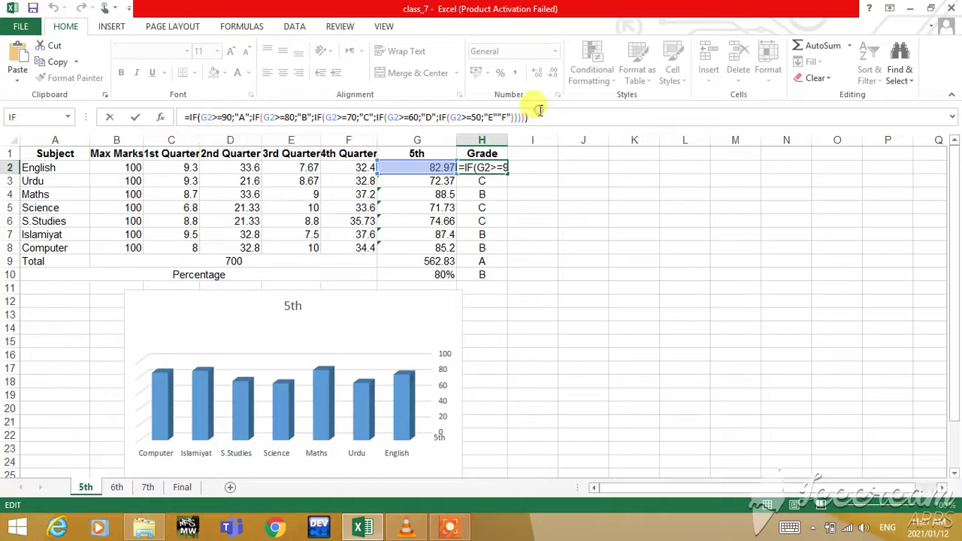
left_click(285, 118)
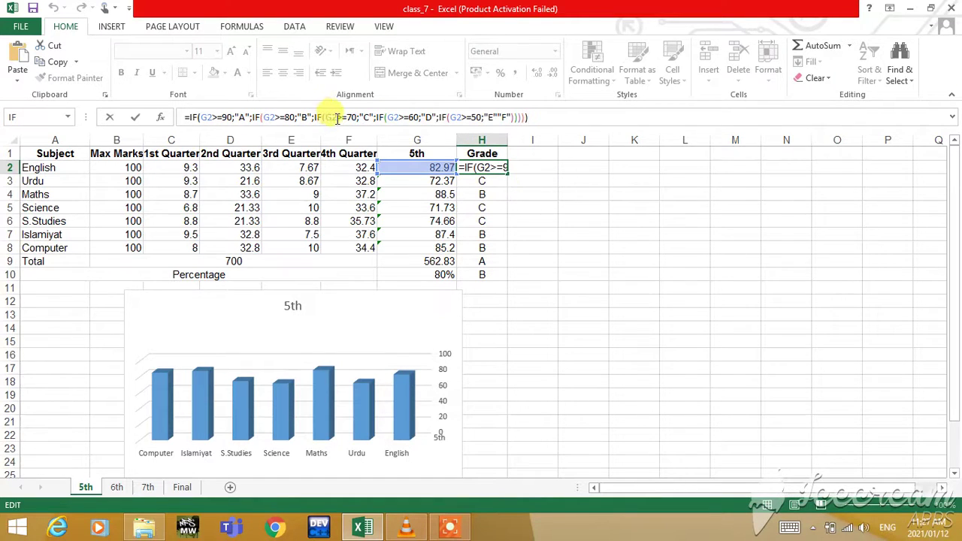
left_click(441, 178)
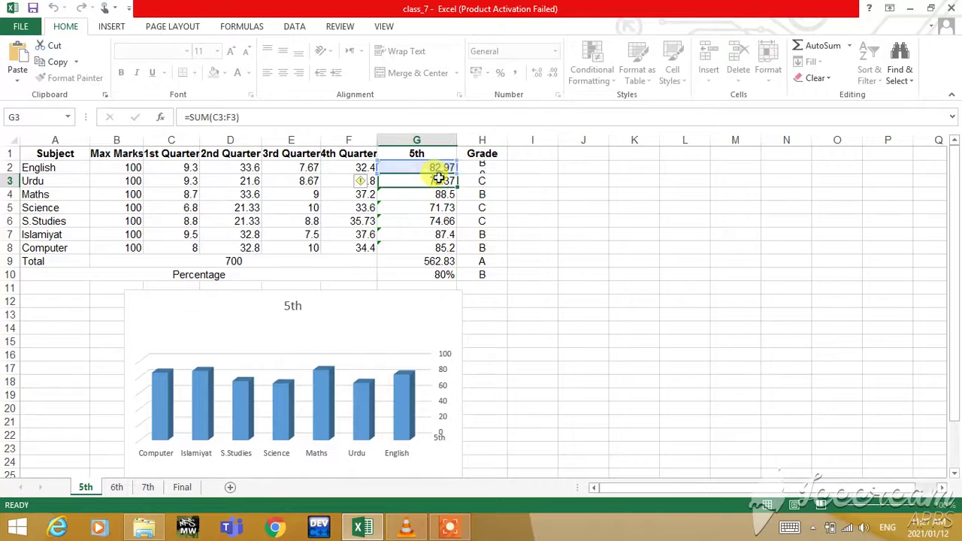
mouse_move(440, 178)
left_mouse_down()
mouse_move(339, 140)
mouse_move(442, 181)
left_mouse_up()
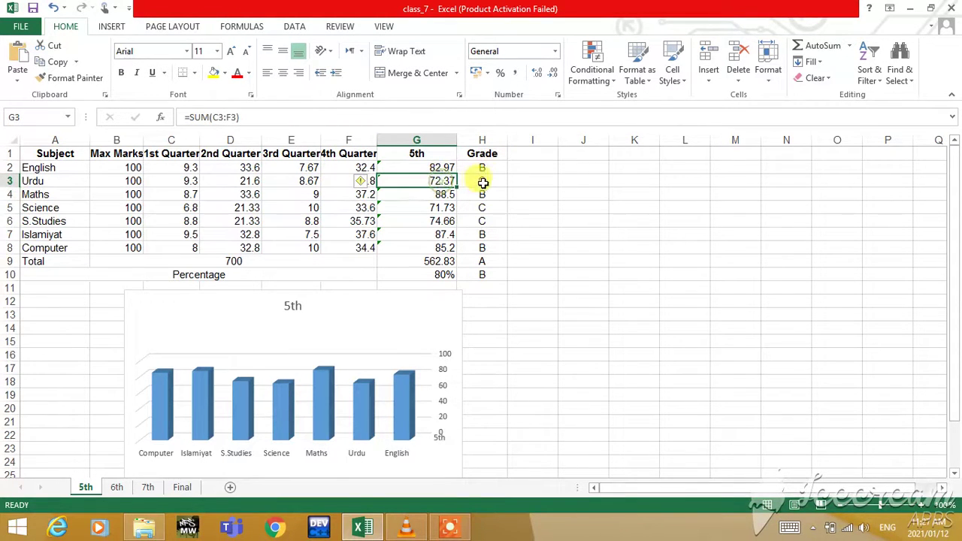
left_click(486, 182)
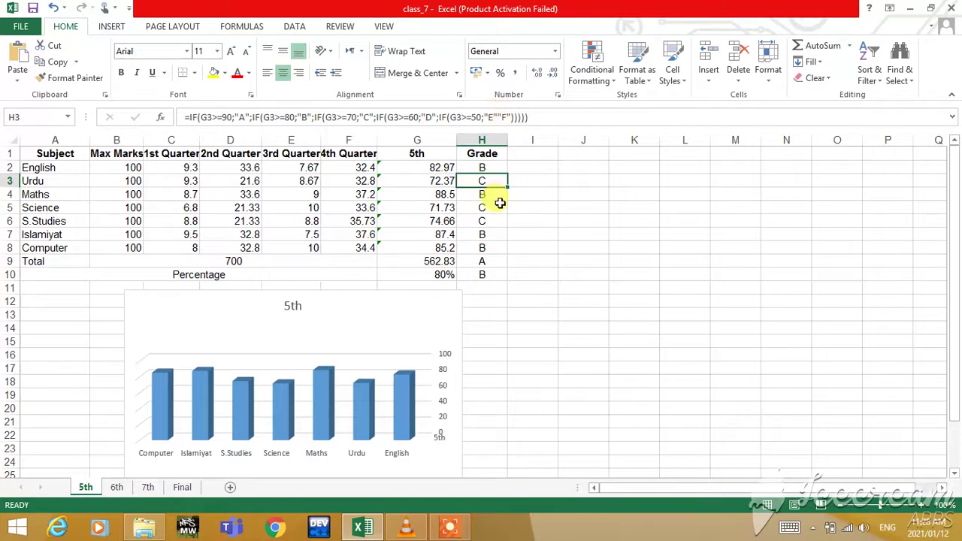
- Try filling the grade formula from H2 down through H10, and undo the fill
left_click(538, 290)
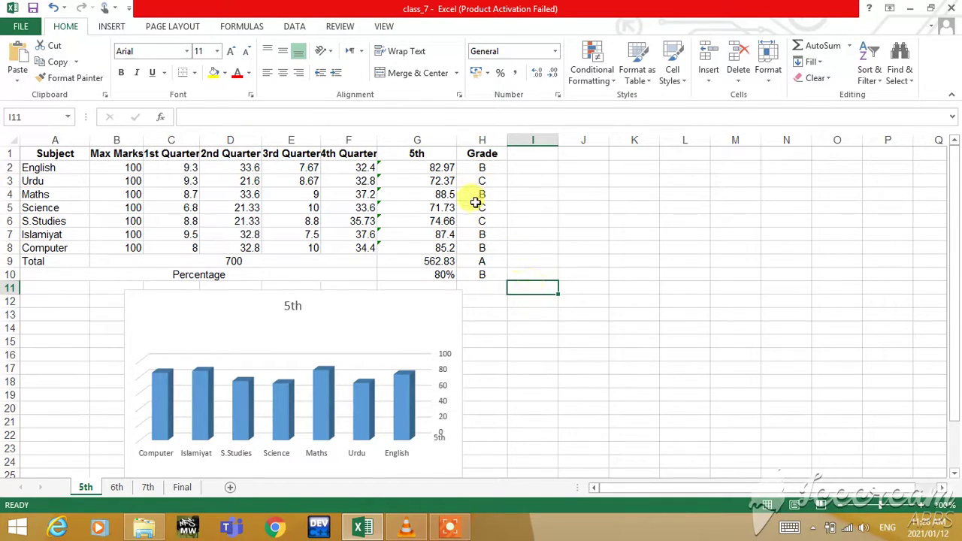
left_click(484, 172)
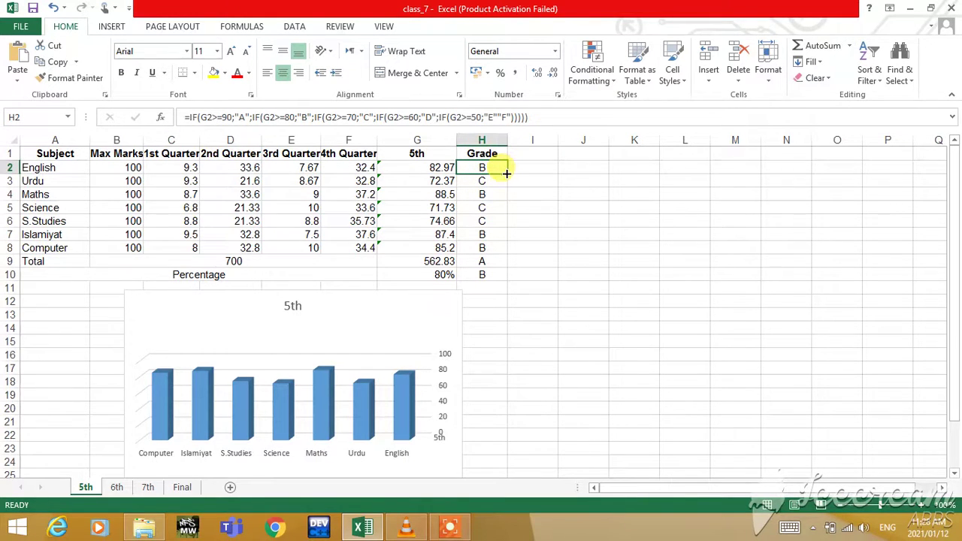
left_click_drag(507, 172, 501, 280)
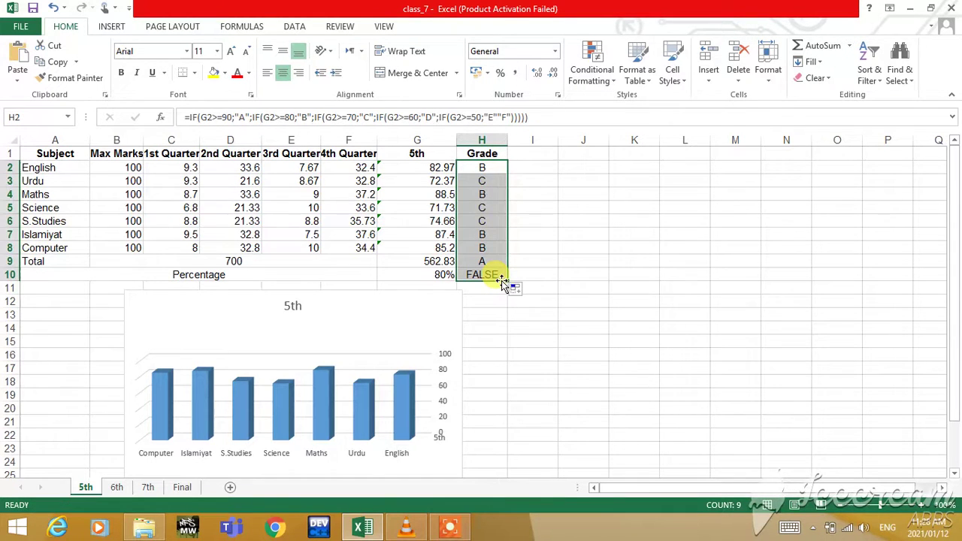
key("ctrl+z")
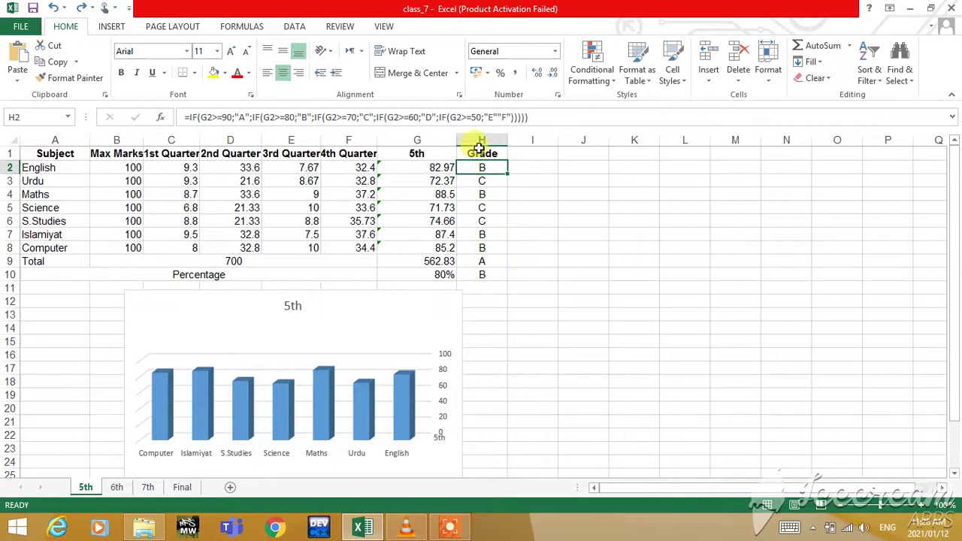
- Fill the grade formula from H2 down through the Total row in H9
left_click(535, 180)
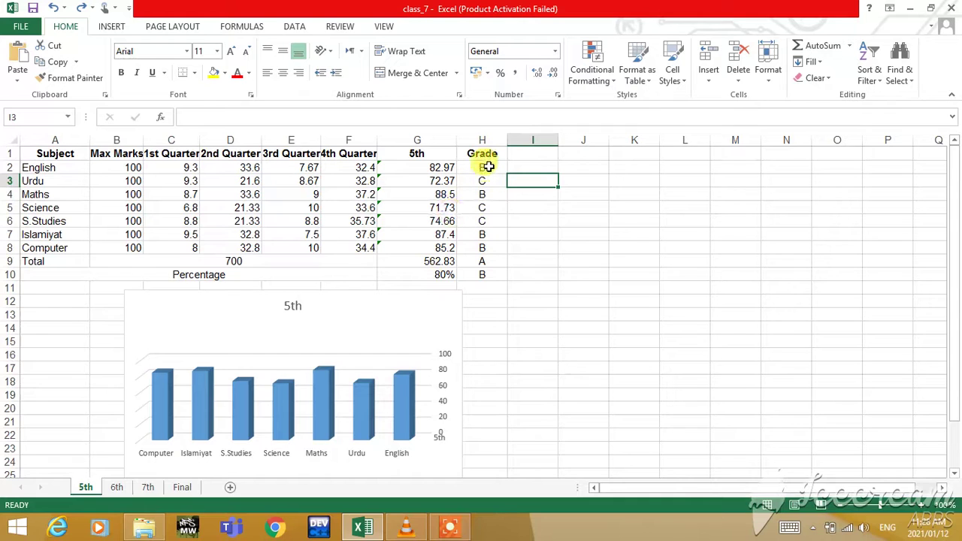
left_click(489, 167)
left_click_drag(505, 174, 506, 267)
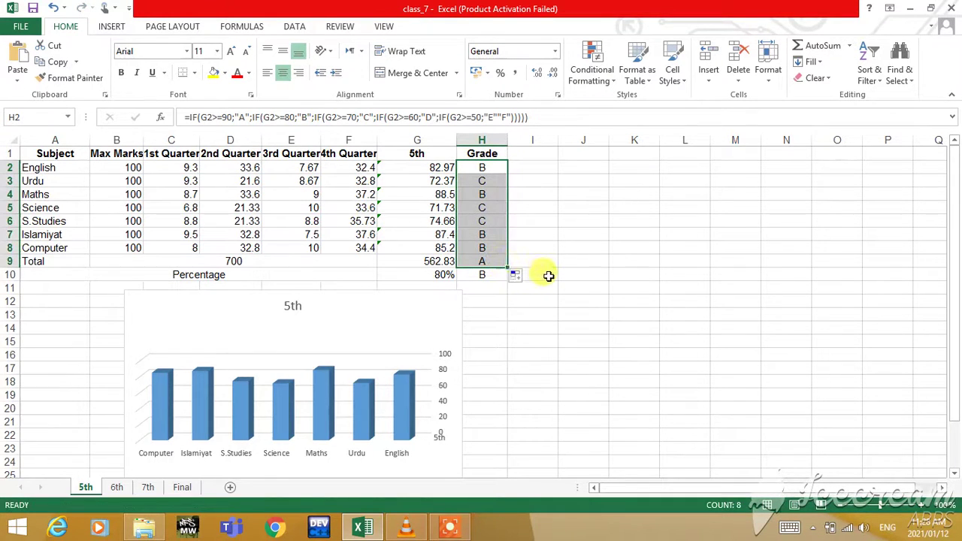
left_click(526, 275)
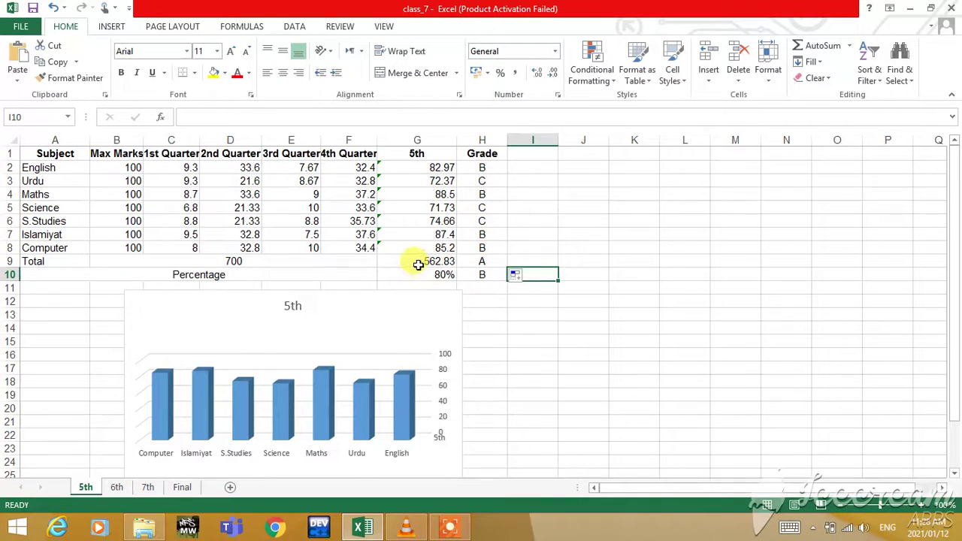
- Clear the grade formula from the Total row in H9
left_click(484, 260)
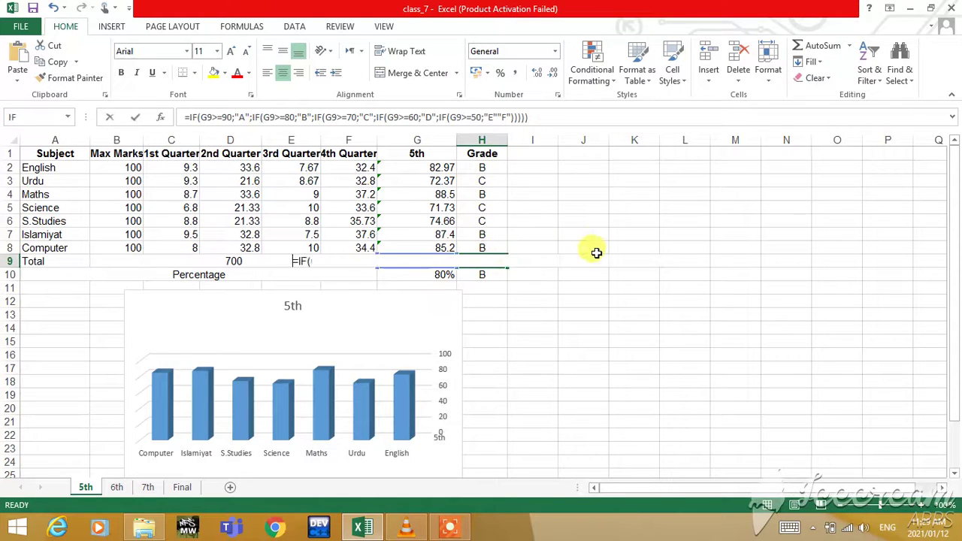
key("BackSpace")
left_click(566, 277)
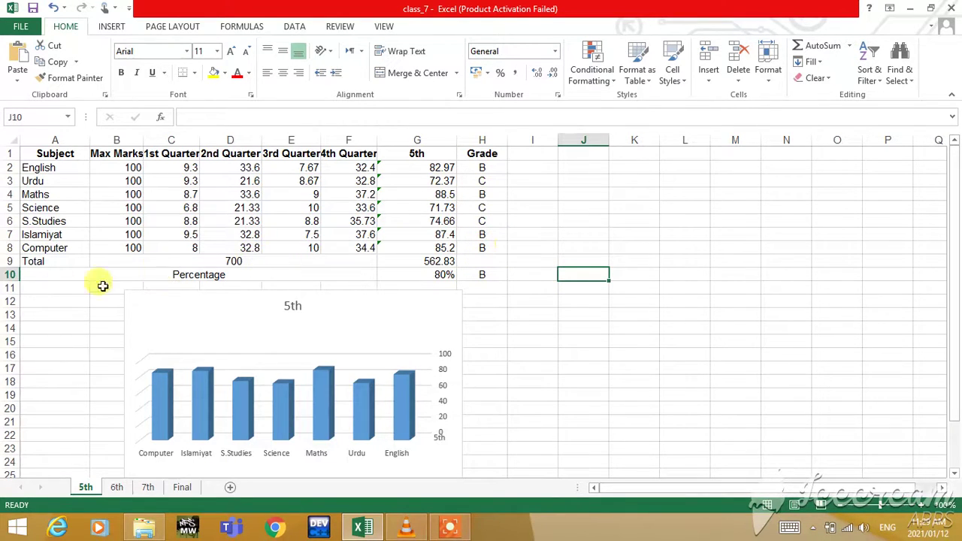
- Examine the Total row's SUM formulas in B9 and G9 against their ranges B2:B8 and G2:G8, ending on the Percentage row
left_click(224, 260)
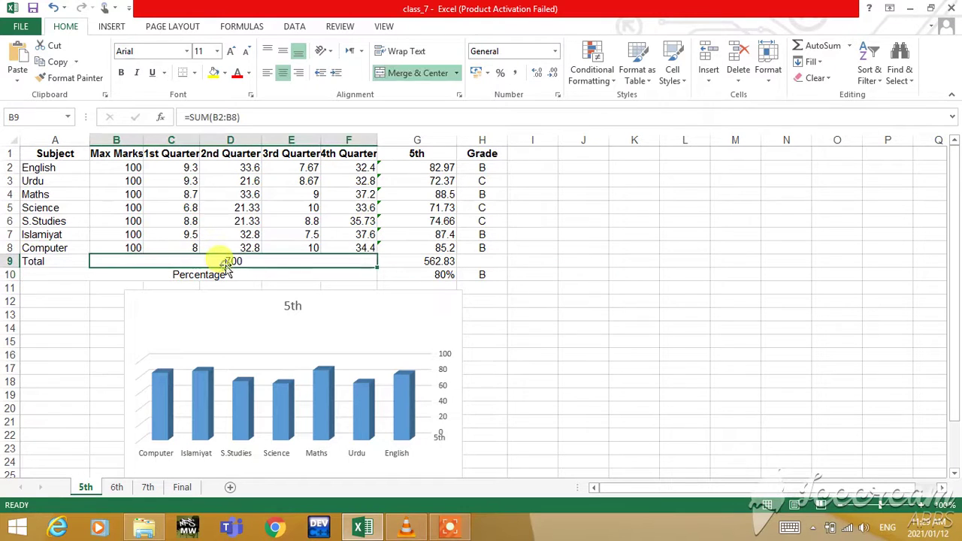
left_click(113, 167)
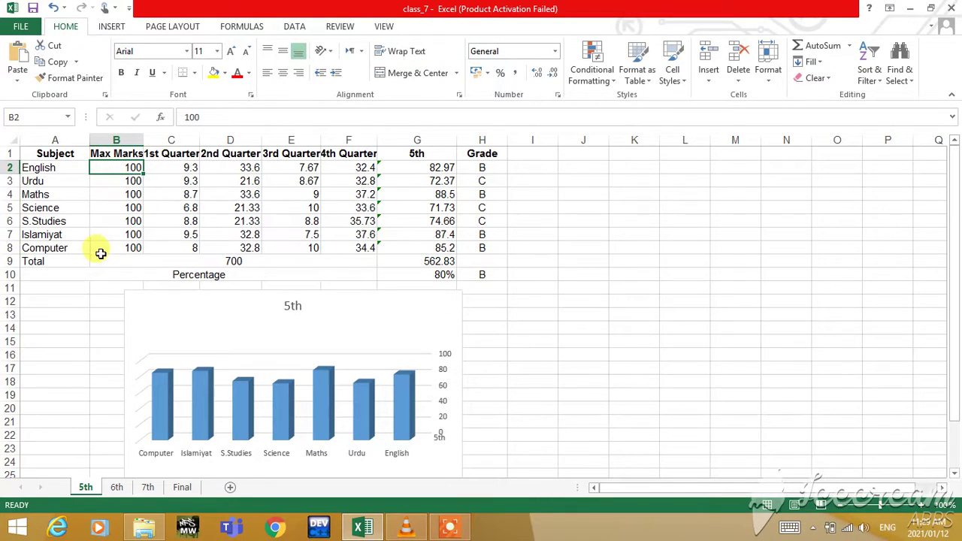
left_click(103, 249)
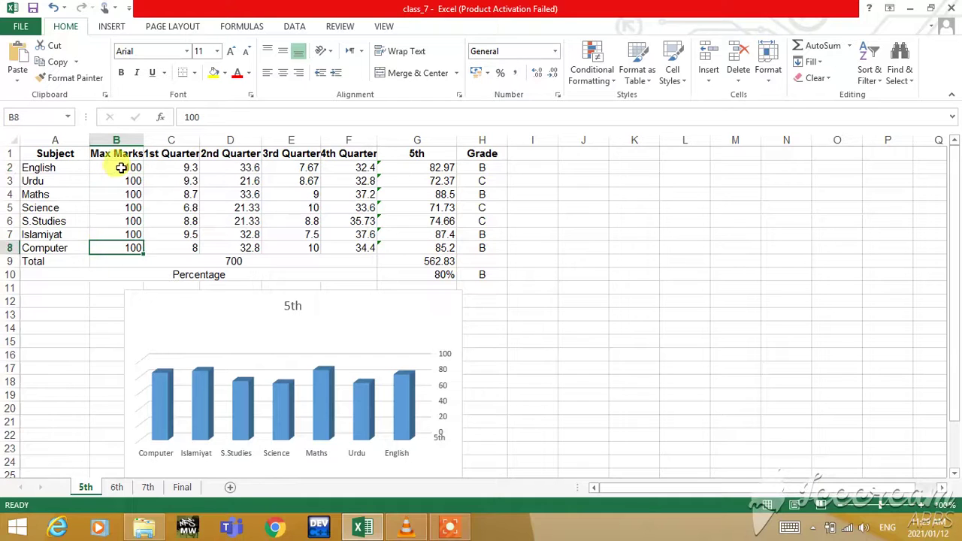
left_click_drag(121, 168, 121, 243)
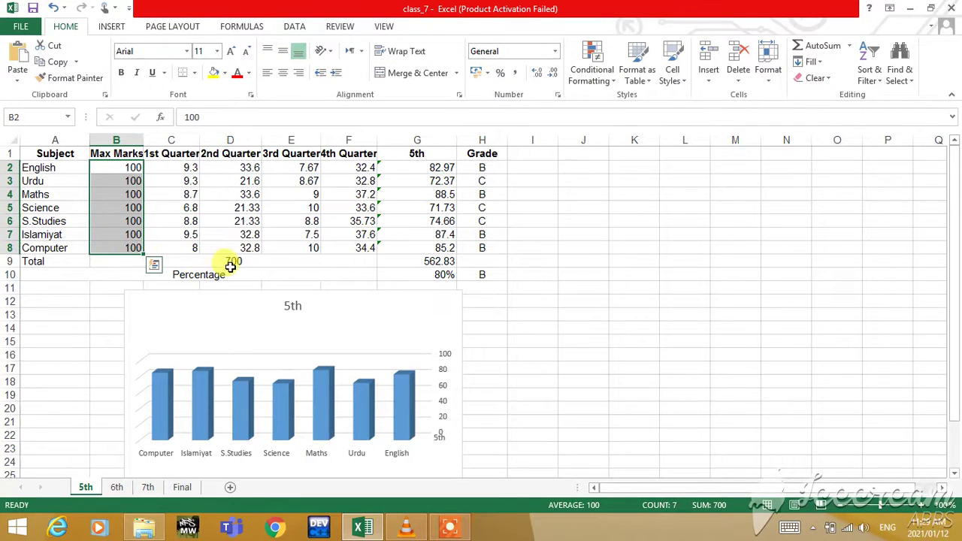
key("alt+equal")
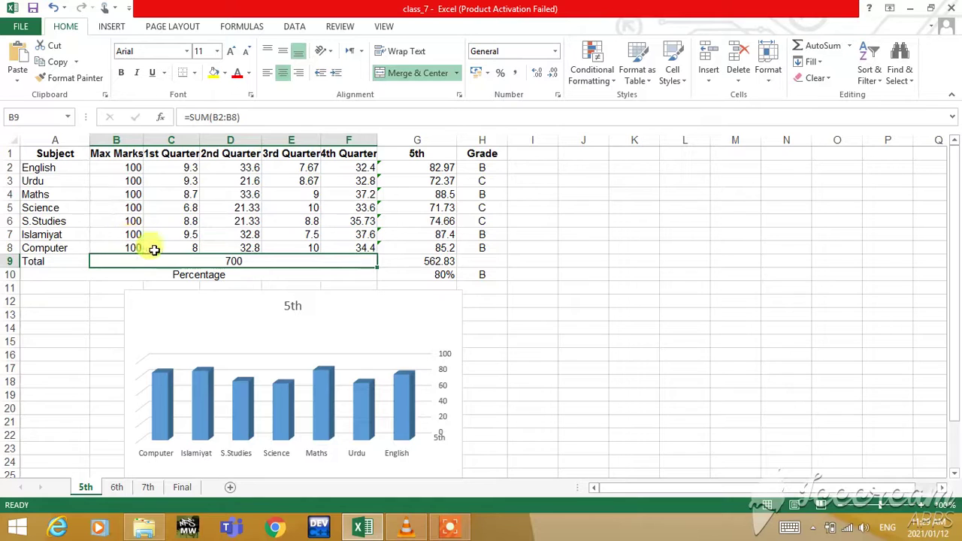
left_click(423, 262)
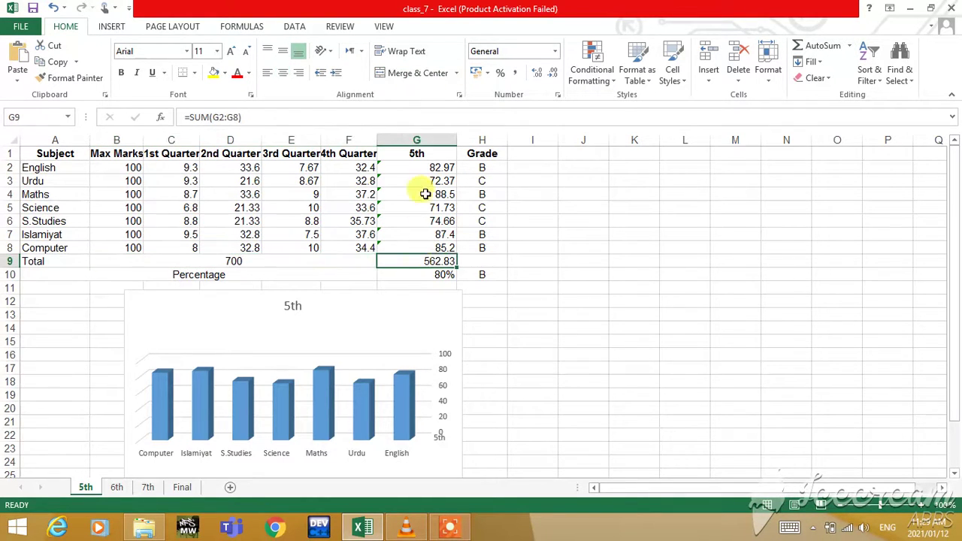
left_click_drag(423, 168, 427, 250)
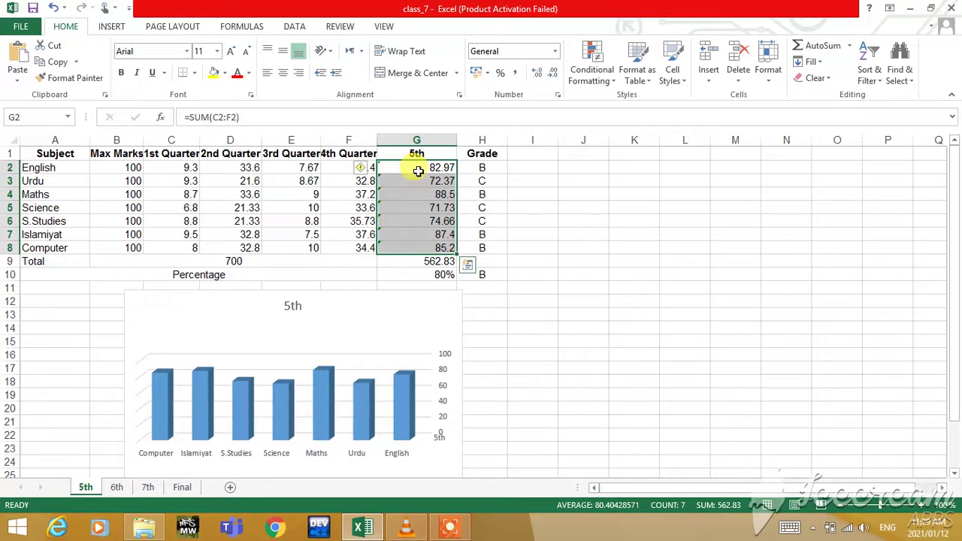
left_click(430, 260)
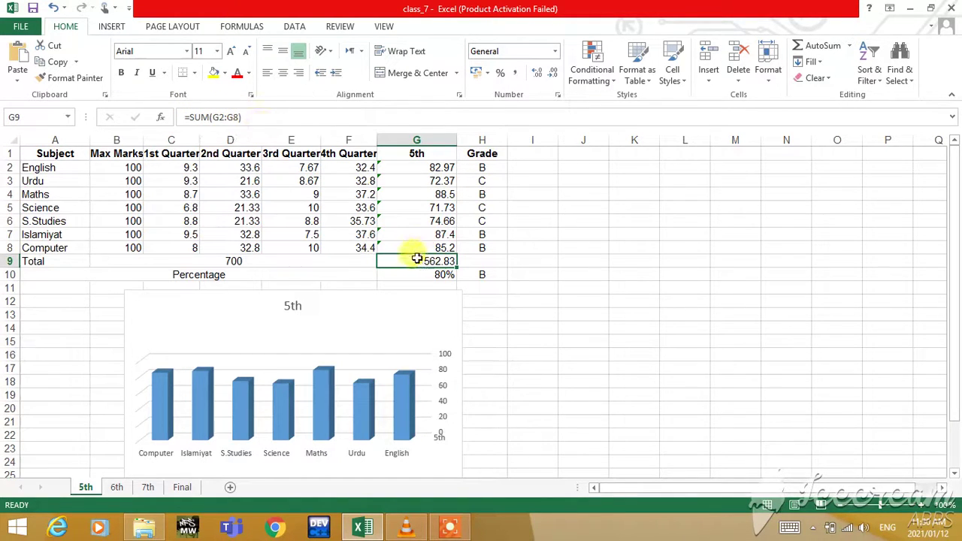
left_click(189, 281)
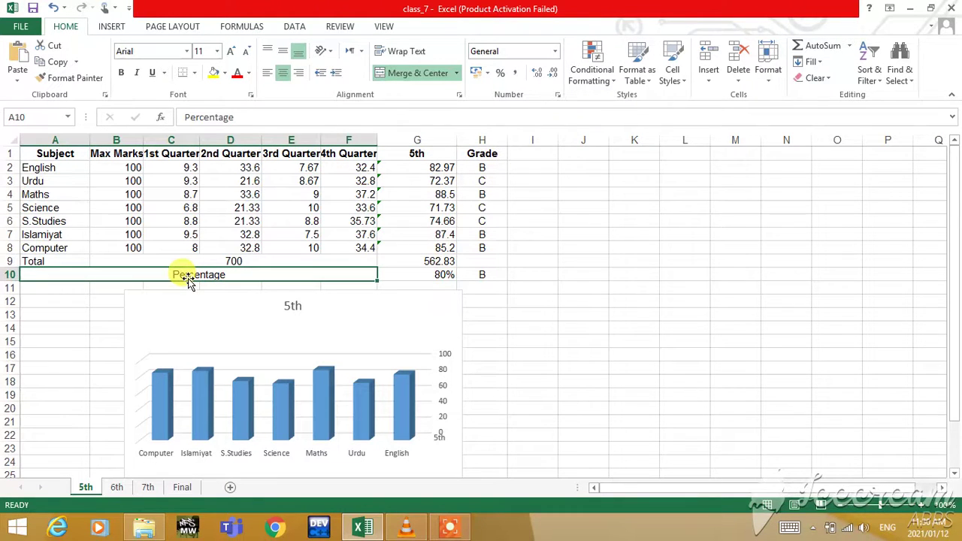